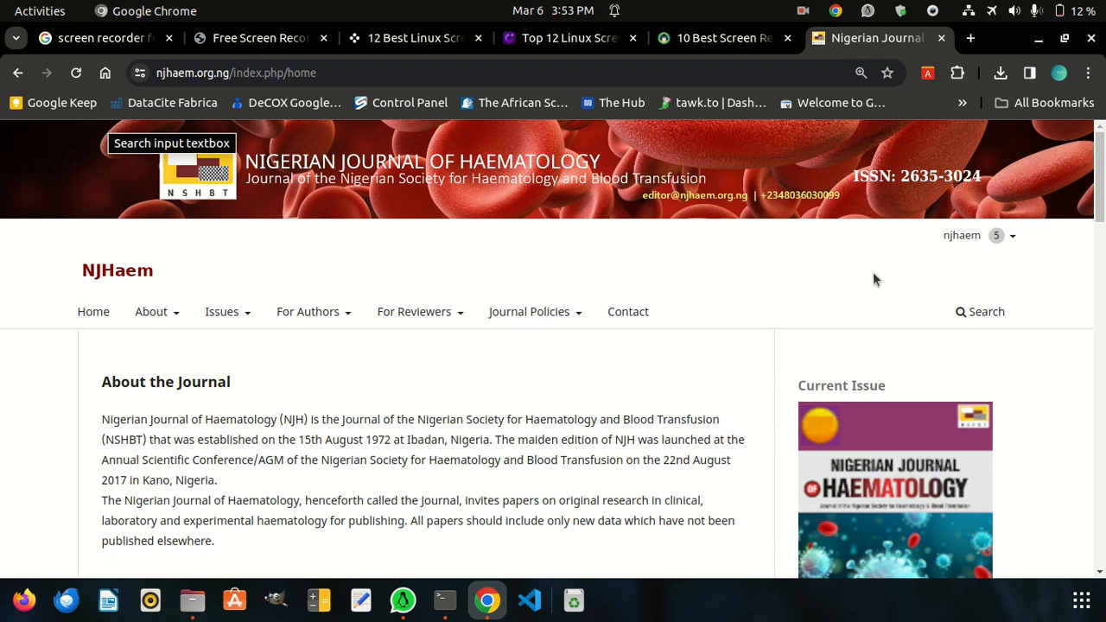
# Open the Users & Roles settings from the journal's dashboard and start adding a new user
pyautogui.click(1012, 242)
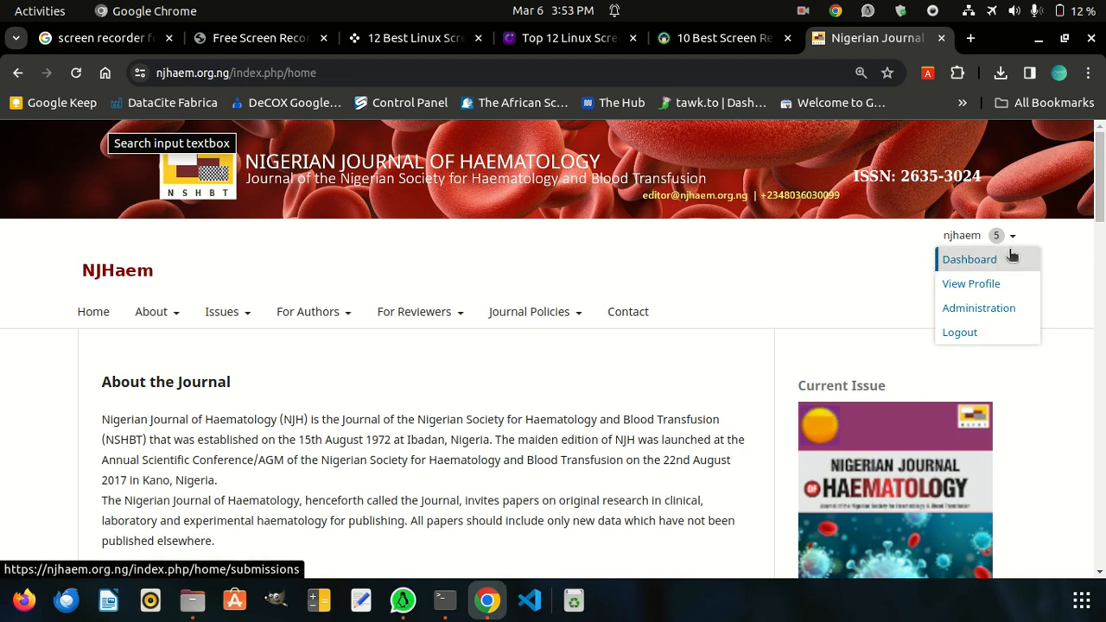
pyautogui.click(995, 265)
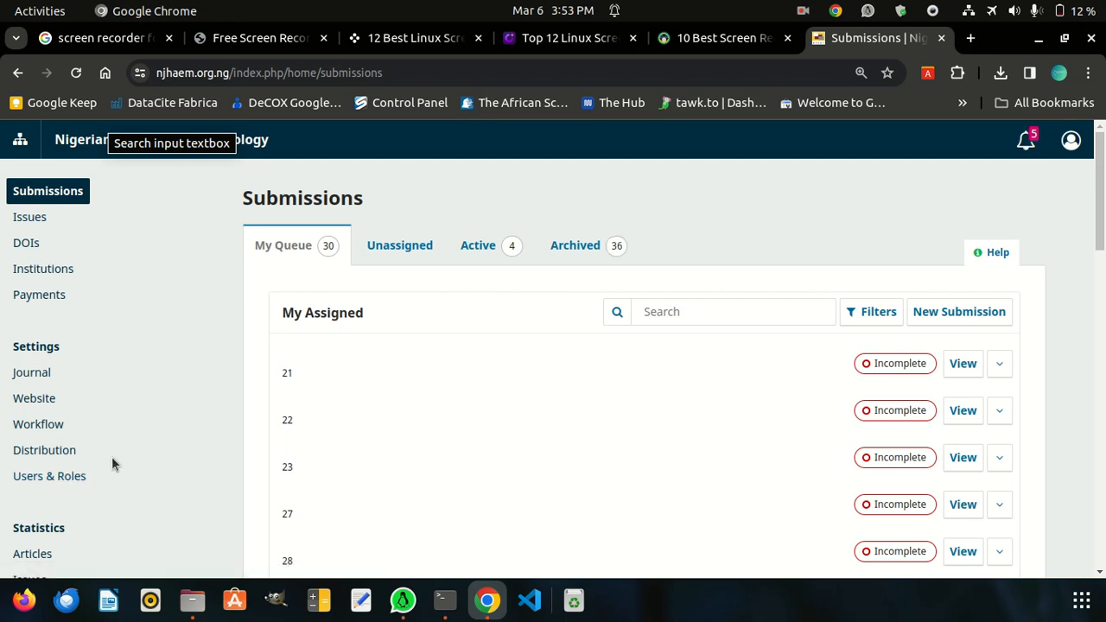
pyautogui.click(56, 478)
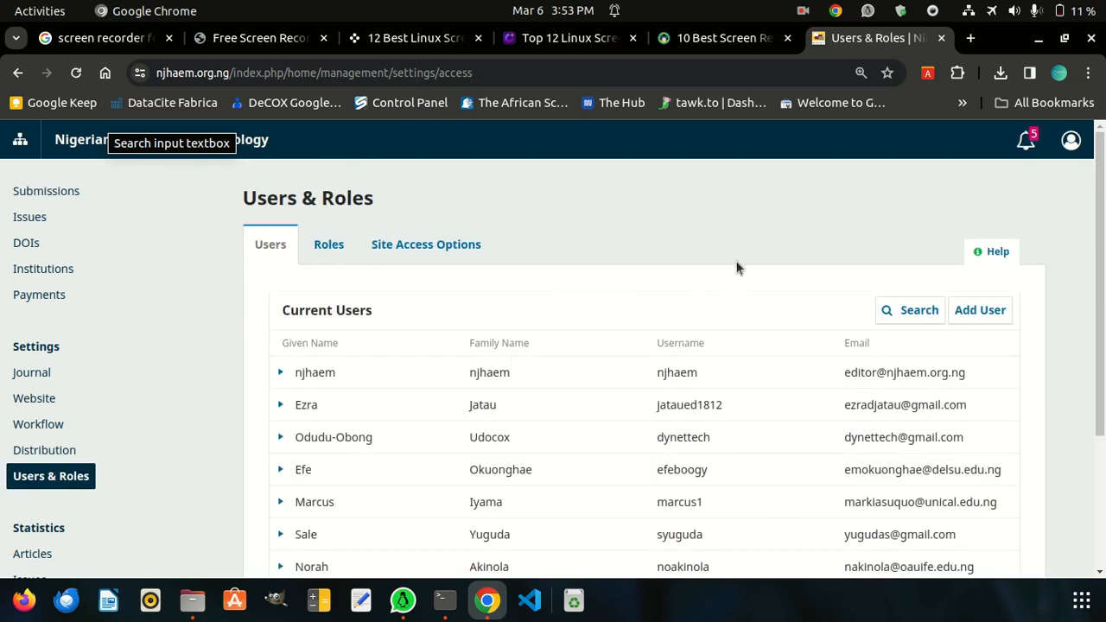
pyautogui.click(975, 313)
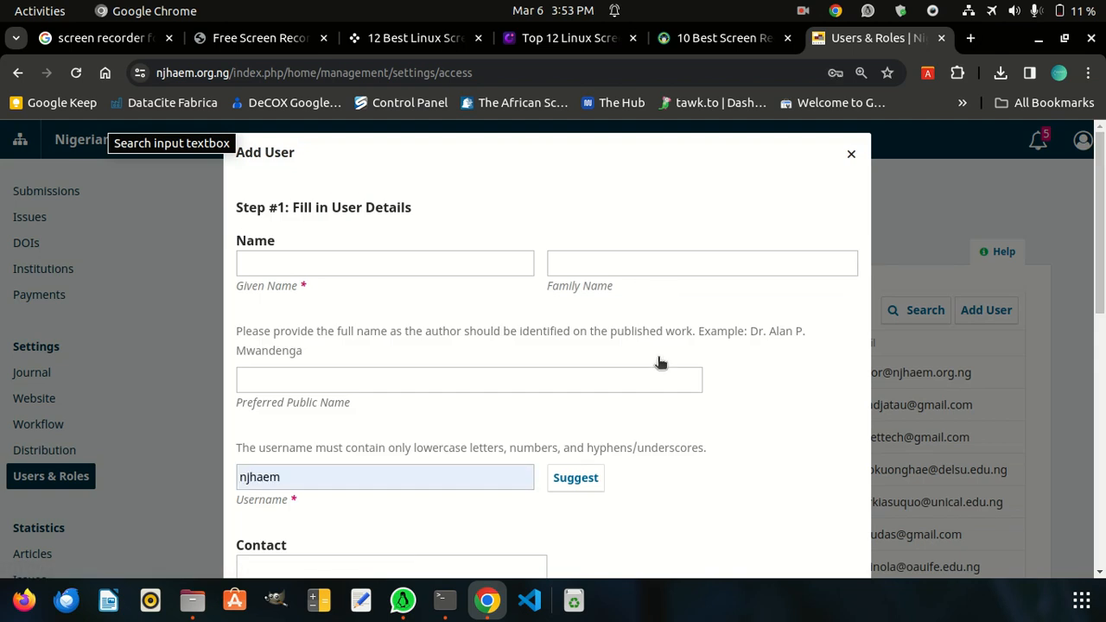
pyautogui.scroll(-1, 615, 334)
pyautogui.scroll(1, 576, 331)
# Enter the new user's given name and family name in the user details form
pyautogui.click(289, 269)
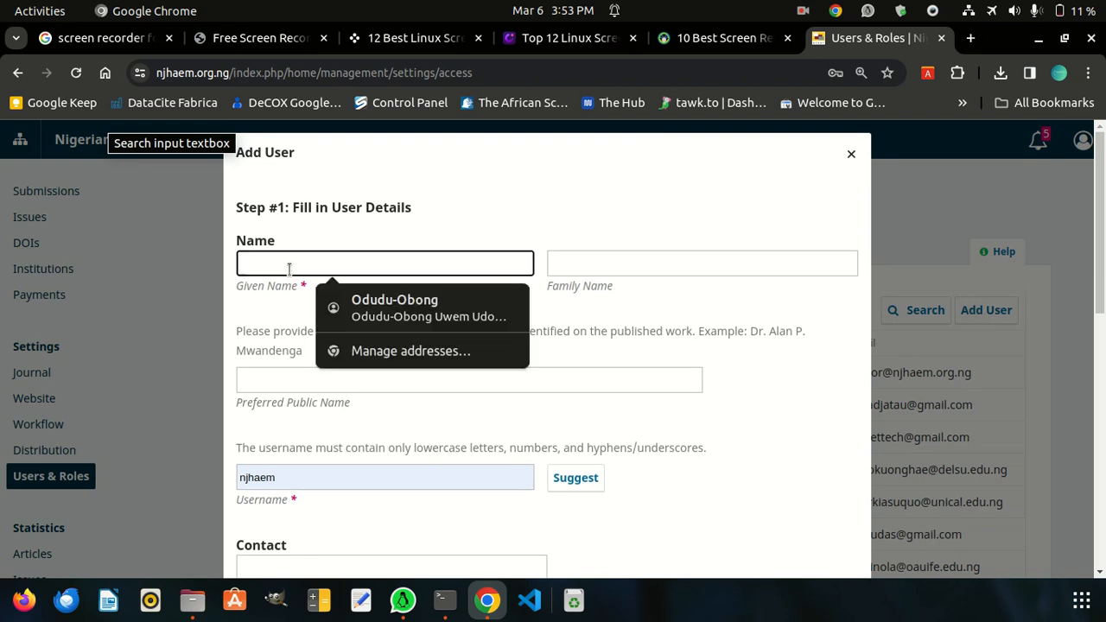
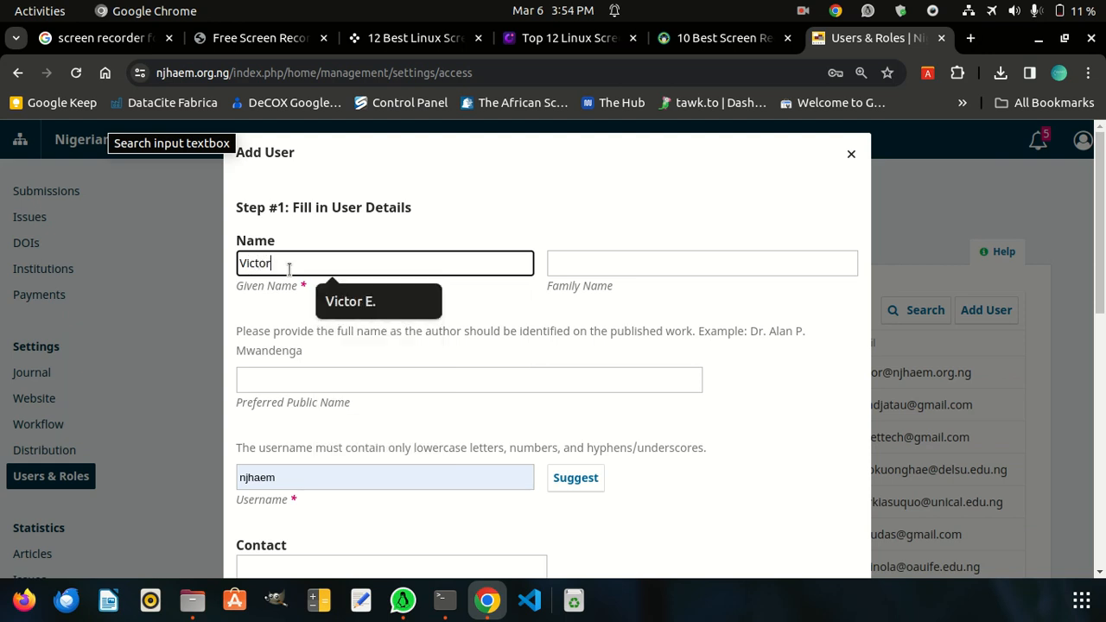
pyautogui.press('Tab')
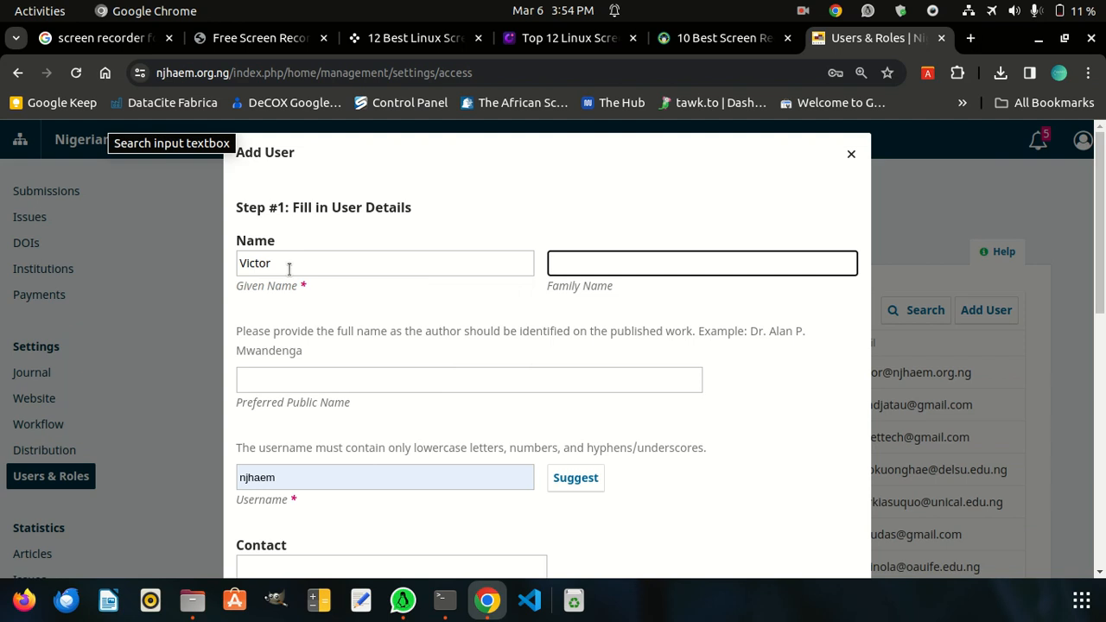
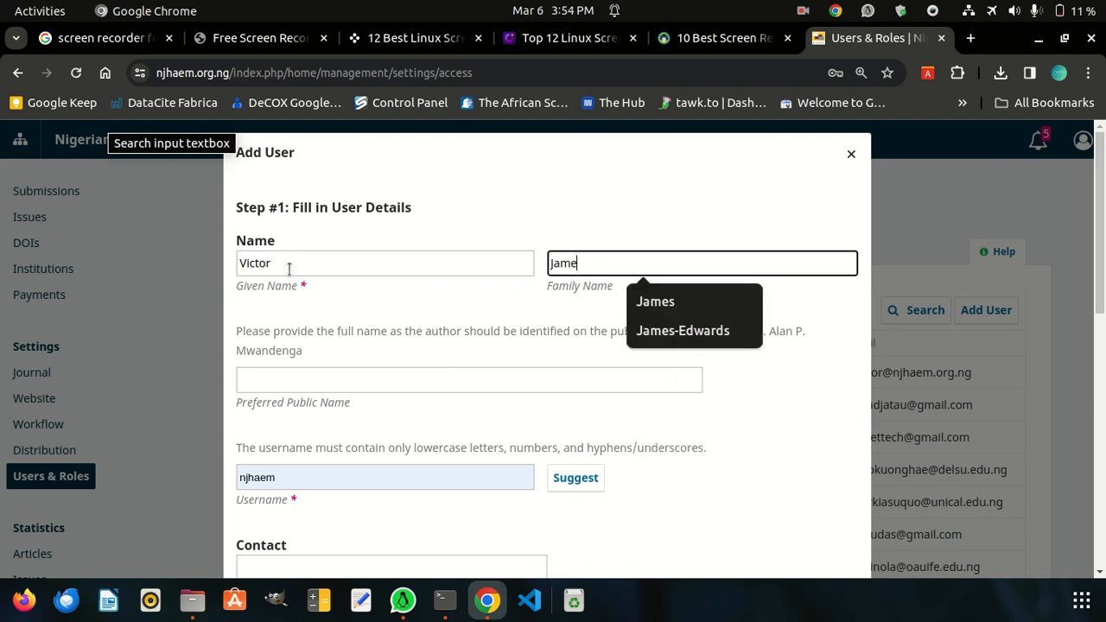
# Replace the prefilled username with one made of the new user's given and family names in lowercase
pyautogui.scroll(-5, 484, 363)
pyautogui.scroll(5, 491, 299)
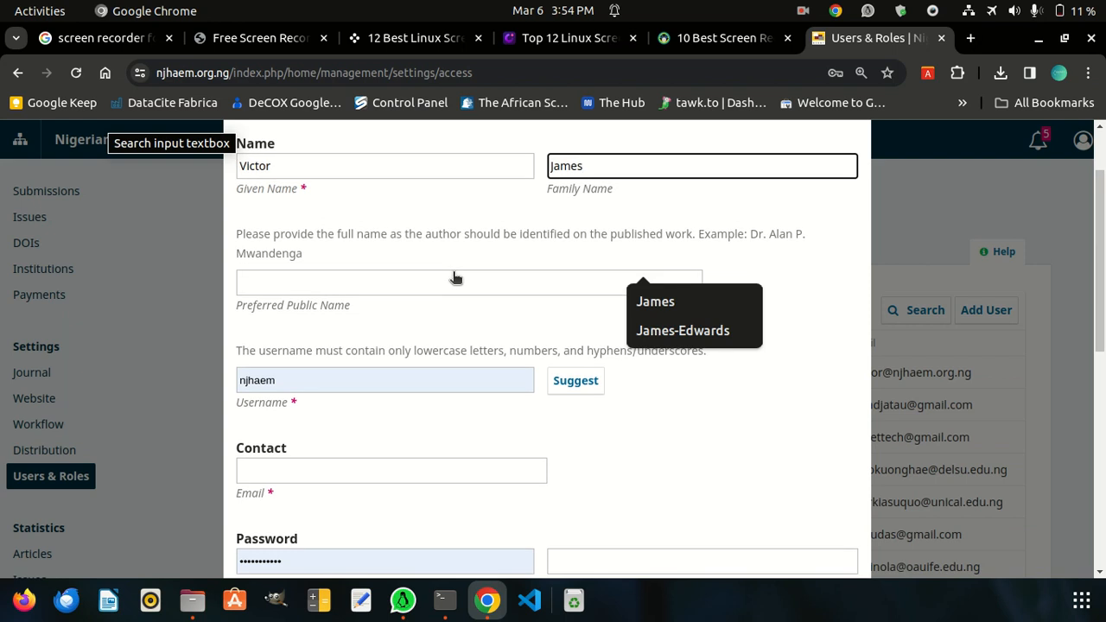
pyautogui.doubleClick(292, 378)
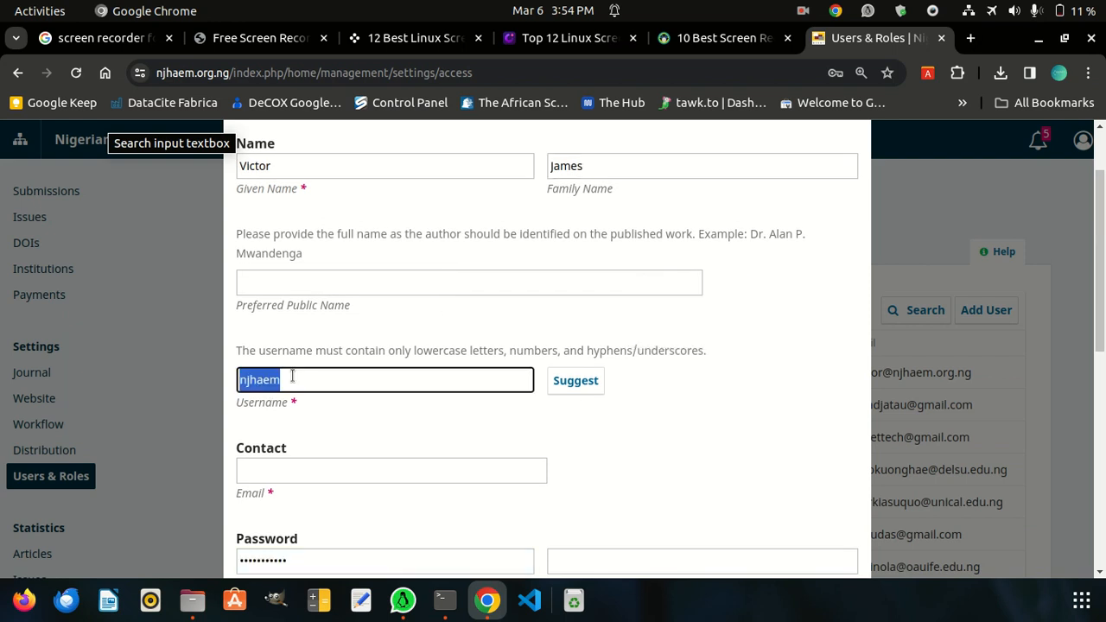
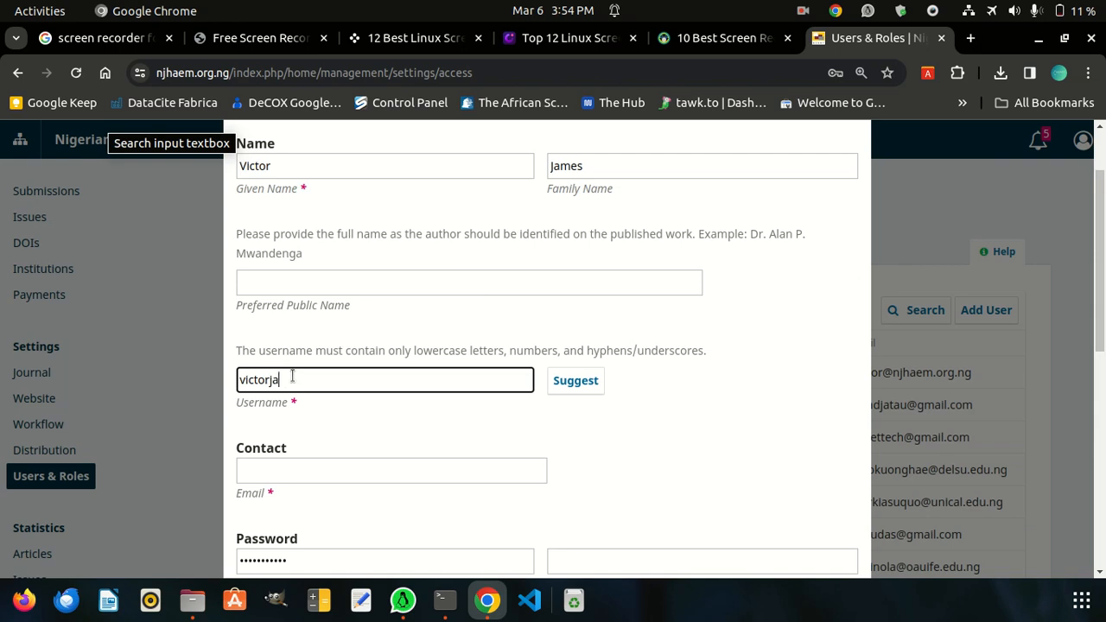
pyautogui.click(606, 422)
# Fill in the new user's contact e-mail address
pyautogui.scroll(-5, 544, 419)
pyautogui.scroll(3, 209, 215)
pyautogui.scroll(1, 208, 215)
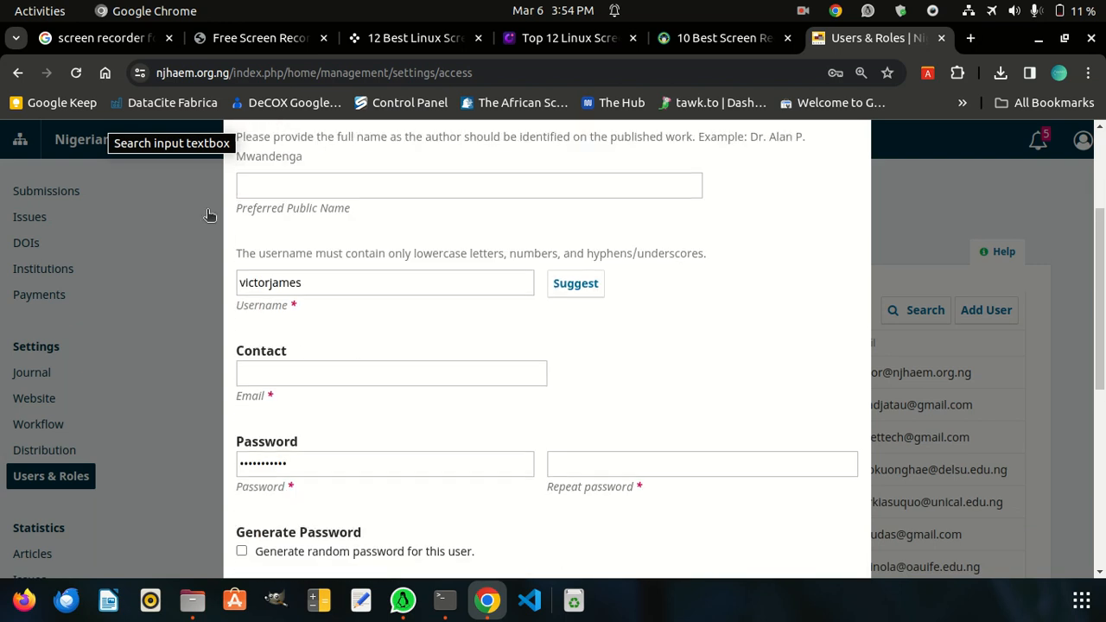
pyautogui.click(282, 371)
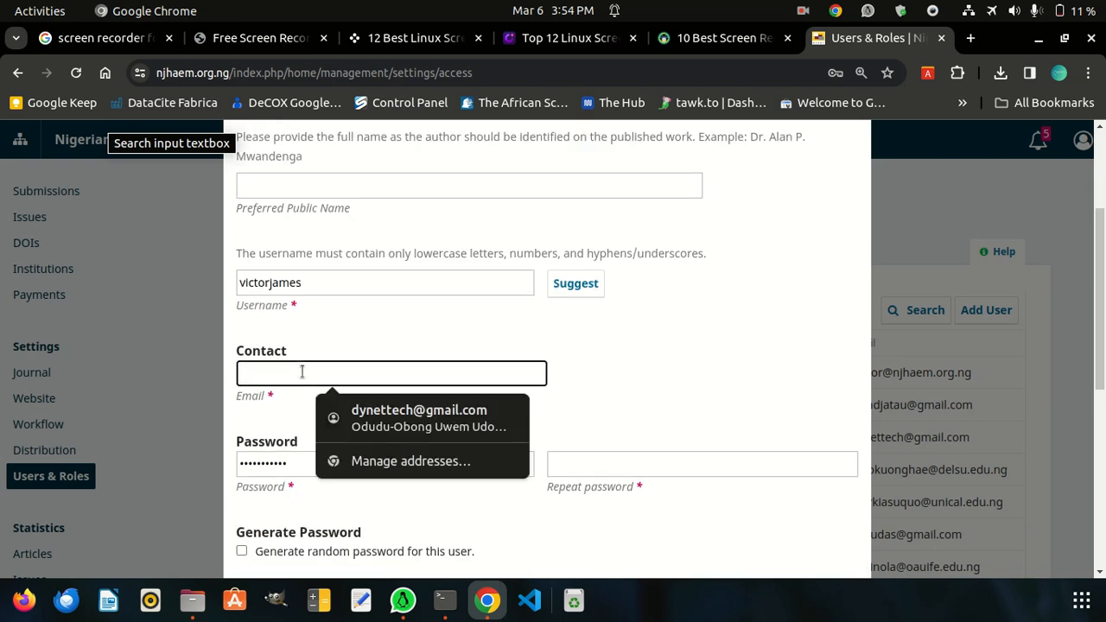
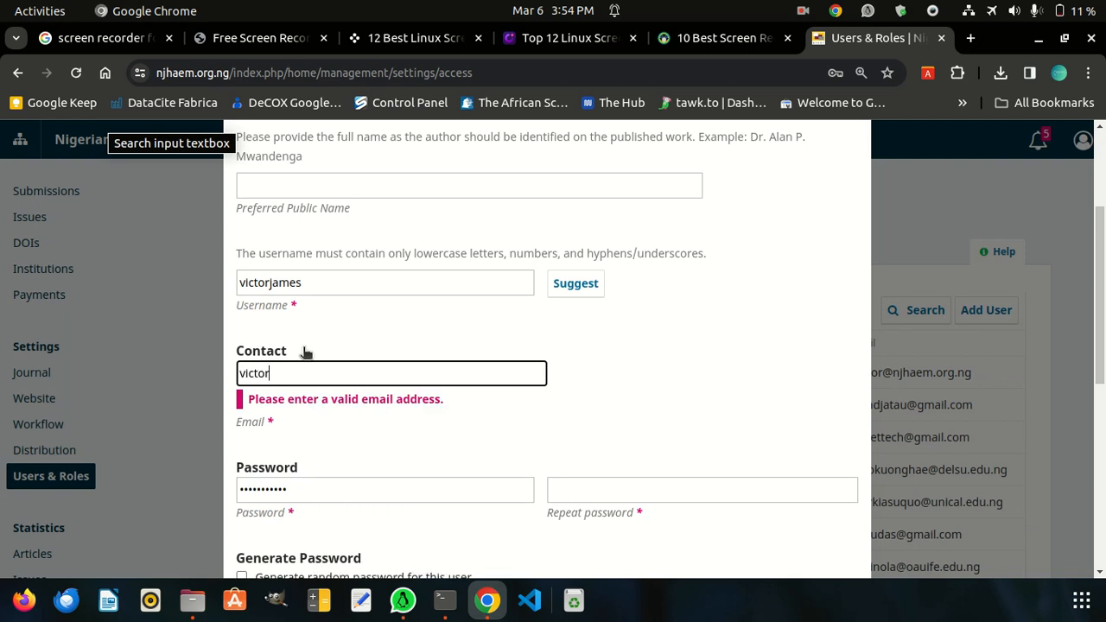
# Replace the prefilled password with the new user's account password and repeat it in the confirmation field
pyautogui.scroll(-4, 288, 378)
pyautogui.scroll(2, 296, 235)
pyautogui.moveTo(306, 269); pyautogui.dragTo(235, 269)
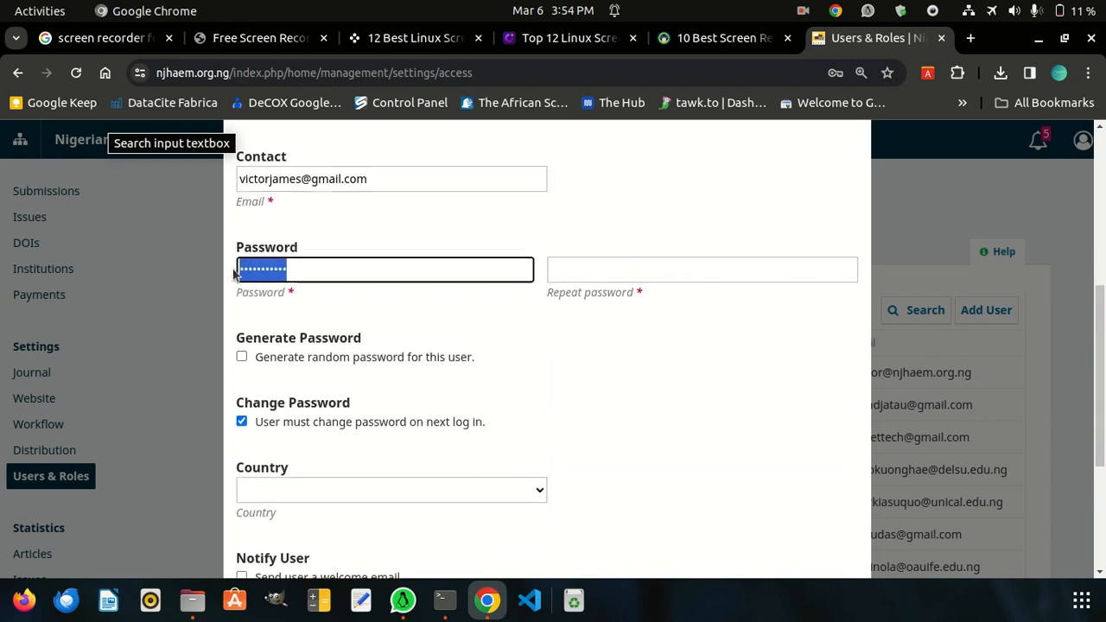
pyautogui.write('••••••')
pyautogui.click(661, 272)
pyautogui.write('••••••')
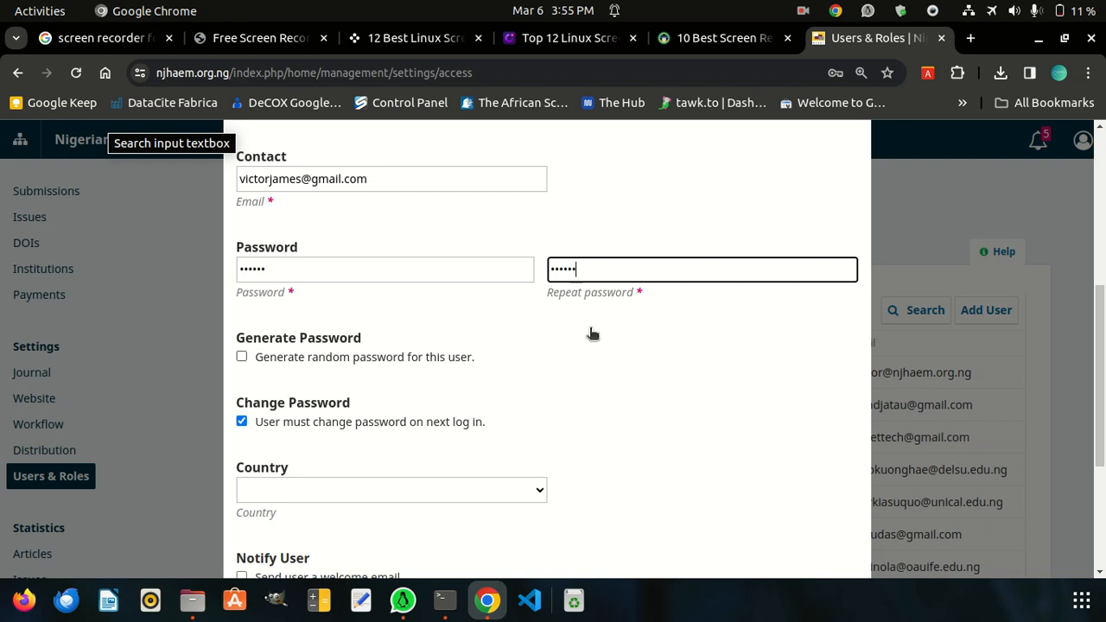
# Set the new user's country to Nigeria
pyautogui.scroll(-4, 630, 448)
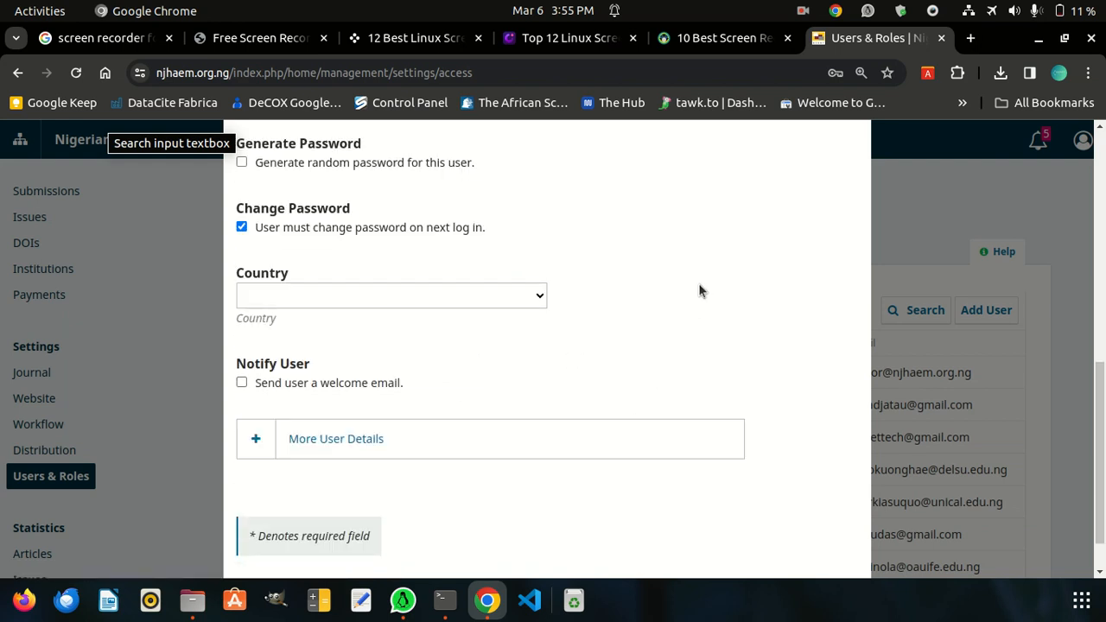
pyautogui.click(383, 296)
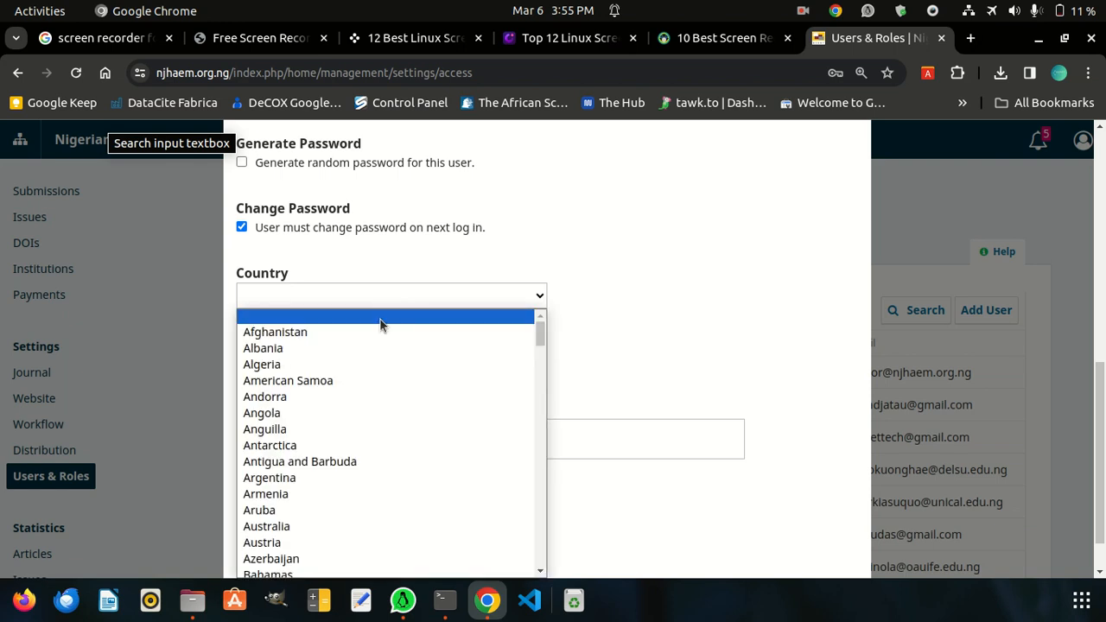
pyautogui.press('n')
pyautogui.scroll(-5, 375, 389)
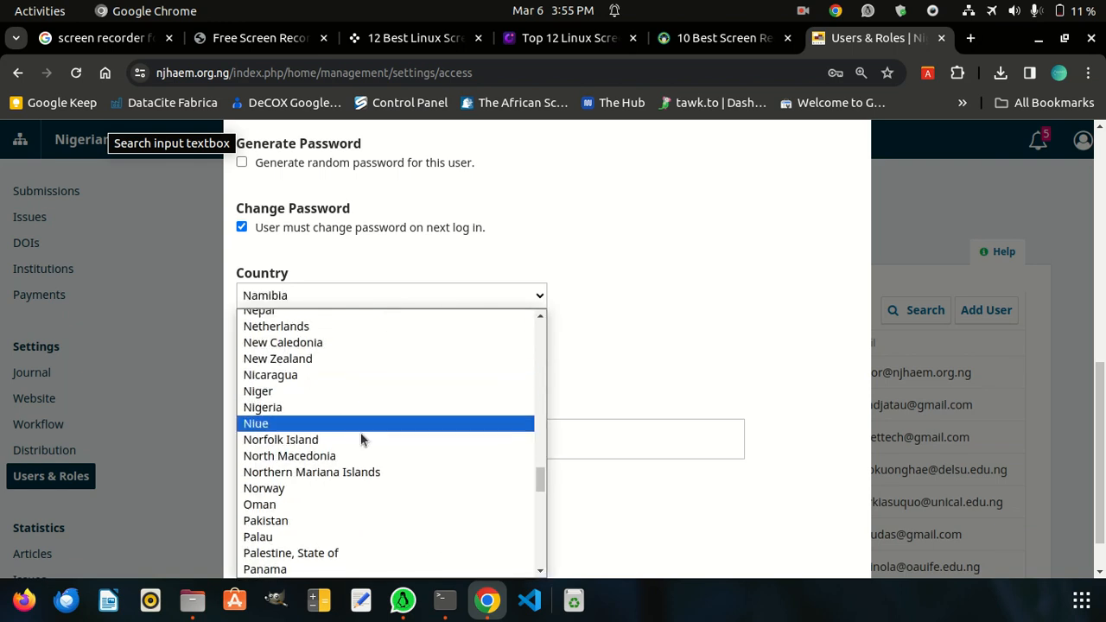
pyautogui.click(378, 403)
# Enable sending the user a welcome email and submit the user details to reach the role selection
pyautogui.scroll(-1, 747, 343)
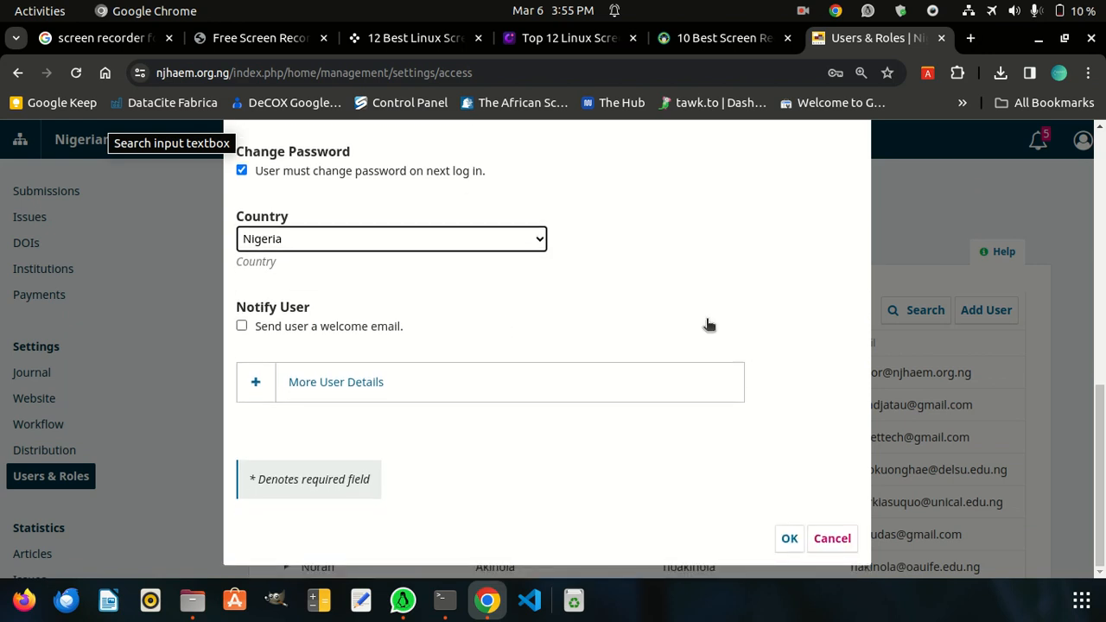
pyautogui.click(241, 329)
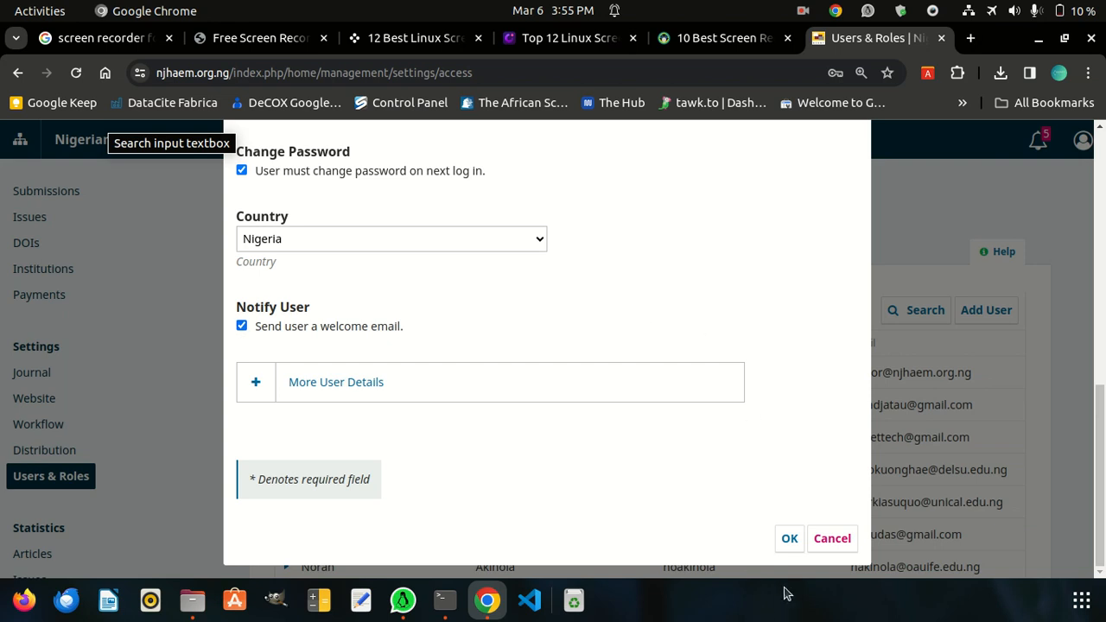
pyautogui.click(792, 541)
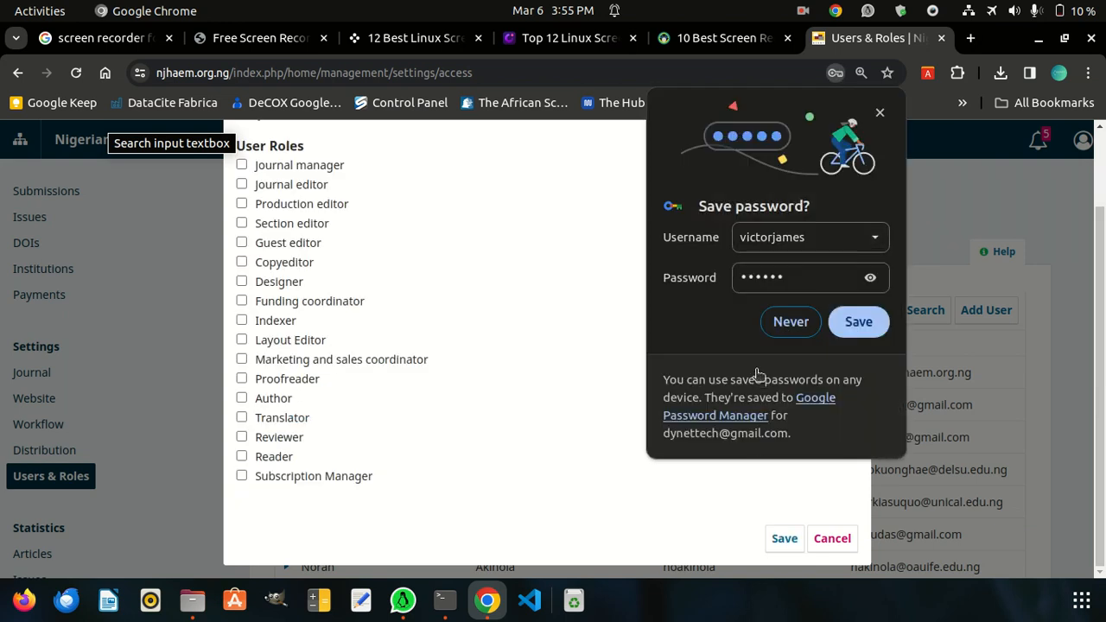
# Dismiss the browser's offer to save the password and assign the Production editor role to the new user
pyautogui.click(559, 350)
pyautogui.click(881, 115)
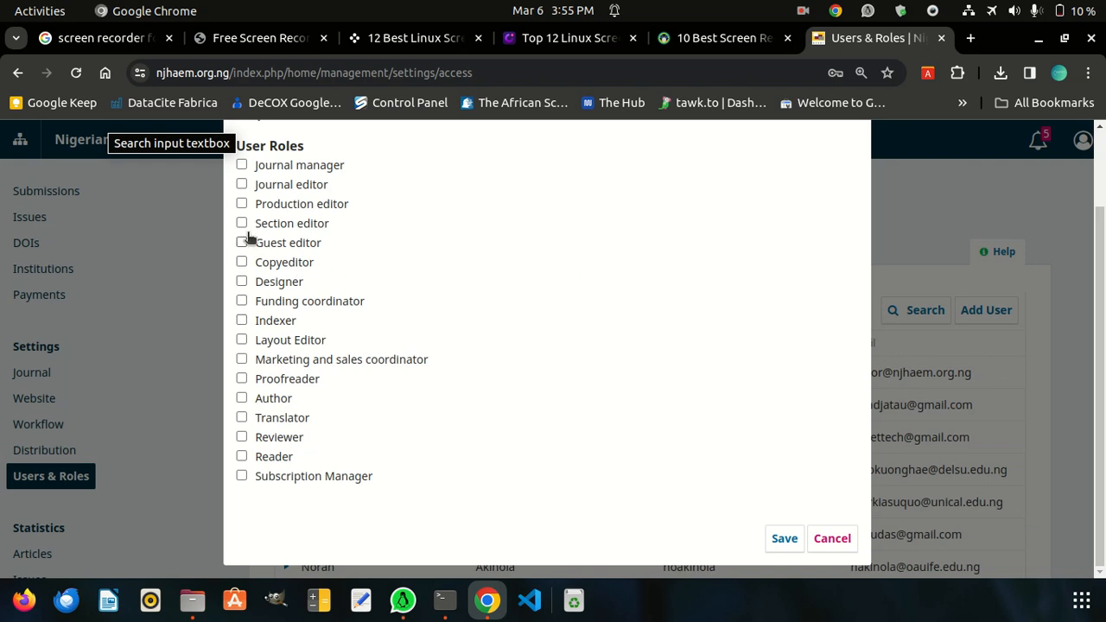
pyautogui.click(242, 205)
# Also assign the Reviewer, Layout Editor, Indexer, Designer, Copyeditor and Guest editor roles to the new user
pyautogui.click(242, 438)
pyautogui.click(242, 339)
pyautogui.click(242, 320)
pyautogui.click(242, 281)
pyautogui.click(242, 262)
pyautogui.click(240, 244)
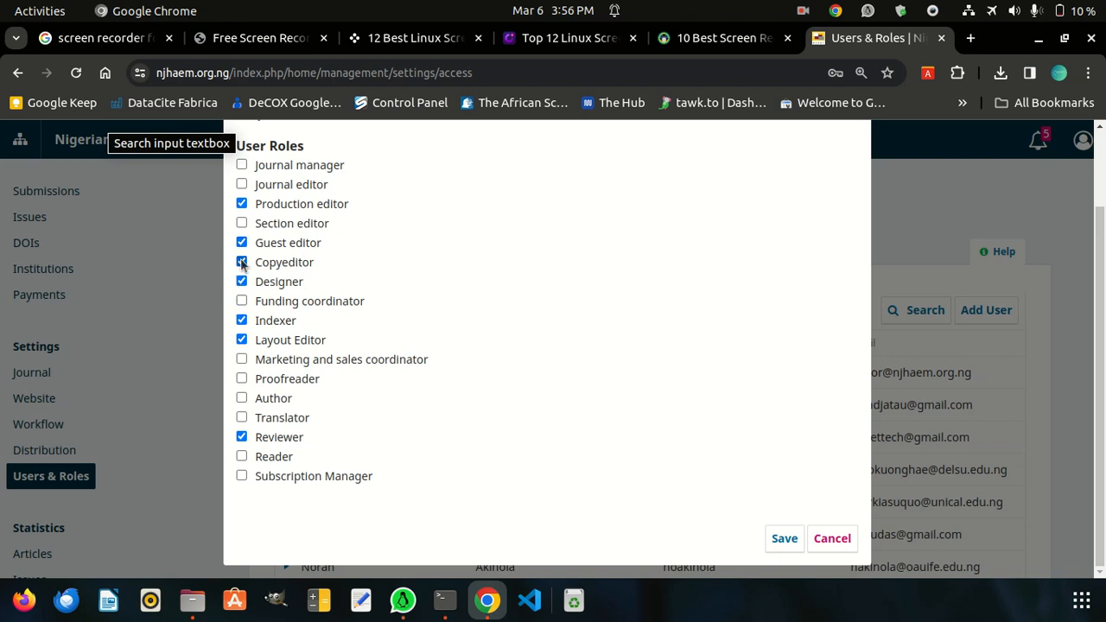
# Deselect the Guest editor, Copyeditor, Designer, Layout Editor, Indexer and Reviewer roles for the new user
pyautogui.click(242, 245)
pyautogui.click(242, 262)
pyautogui.click(242, 281)
pyautogui.click(242, 340)
pyautogui.click(242, 320)
pyautogui.click(245, 440)
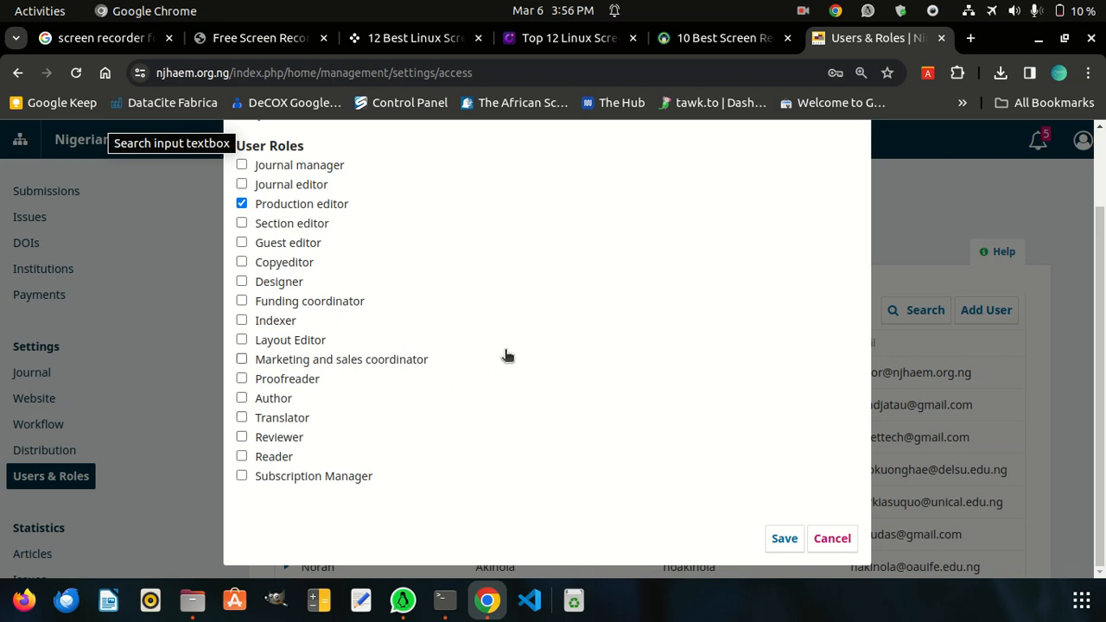
# Save the new user's role assignment and check the entry at the end of the Current Users list
pyautogui.click(781, 540)
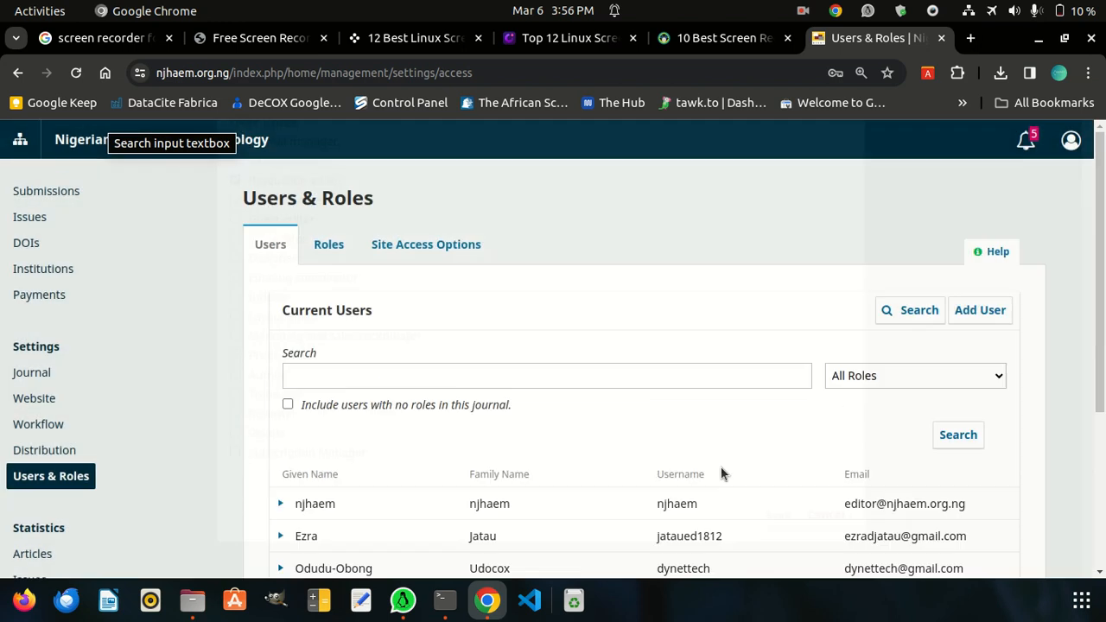
pyautogui.scroll(-4, 721, 420)
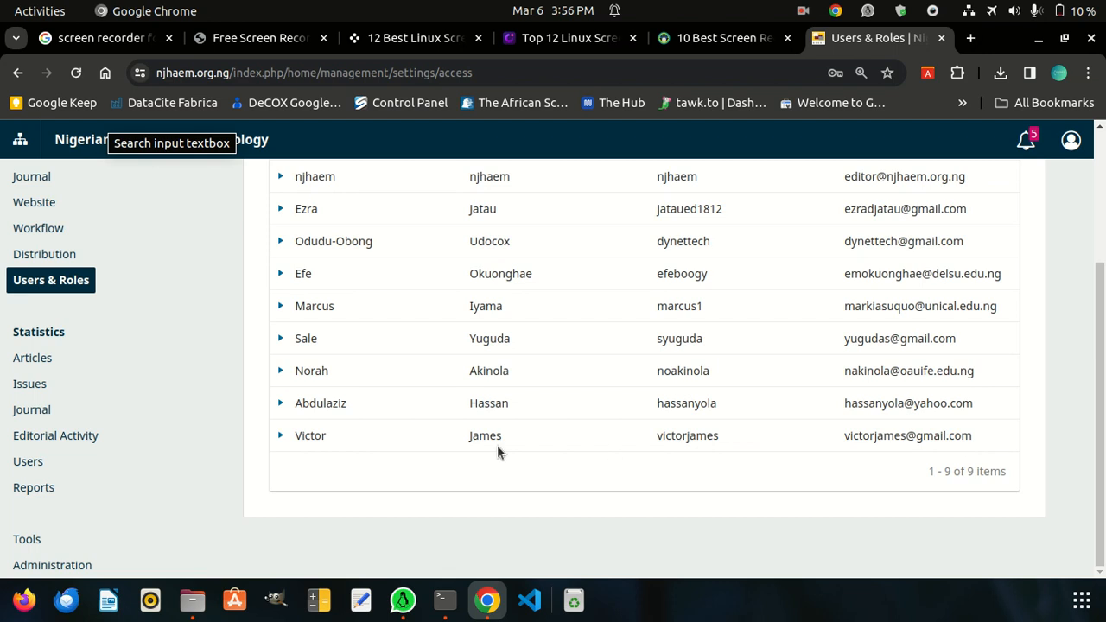
# Remove the newly added user, last in the Current Users list, from the journal and confirm the removal
pyautogui.click(280, 437)
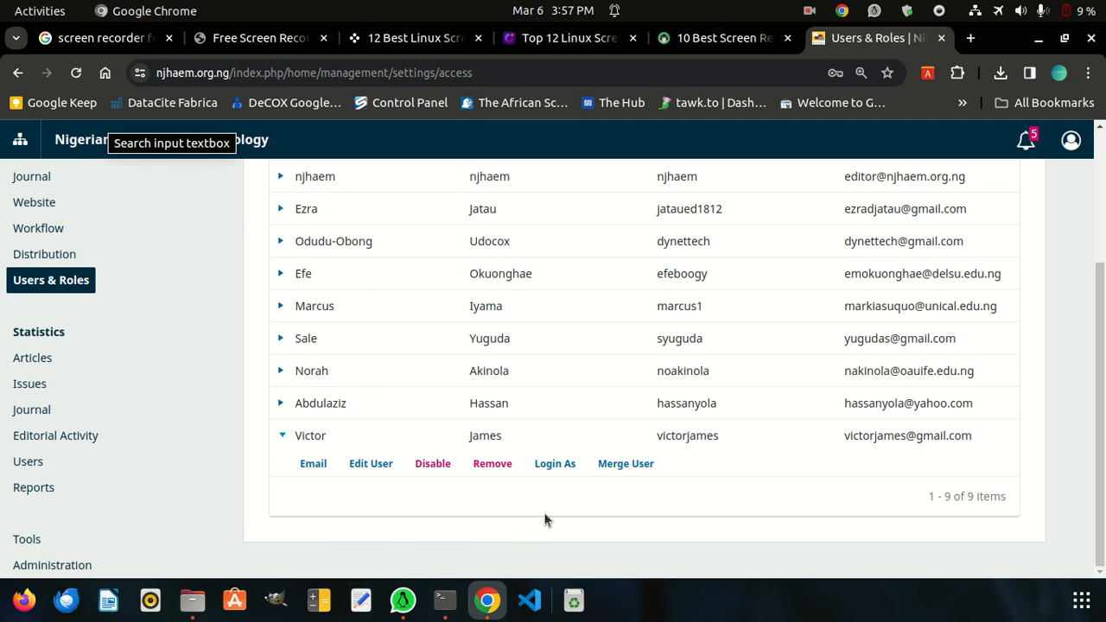
pyautogui.click(493, 464)
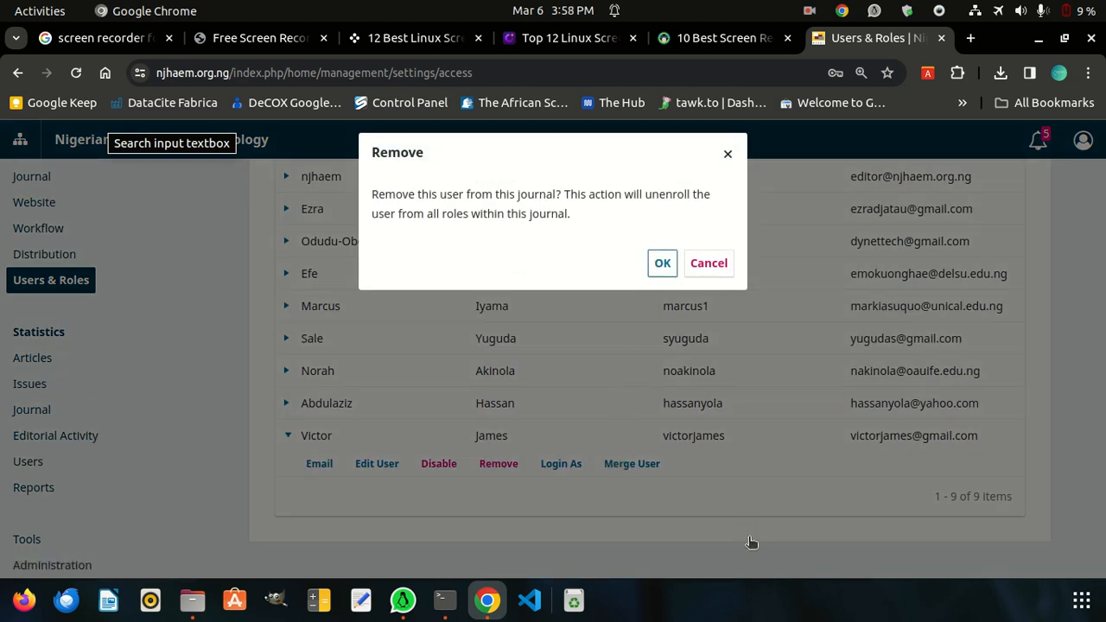
pyautogui.press('Return')
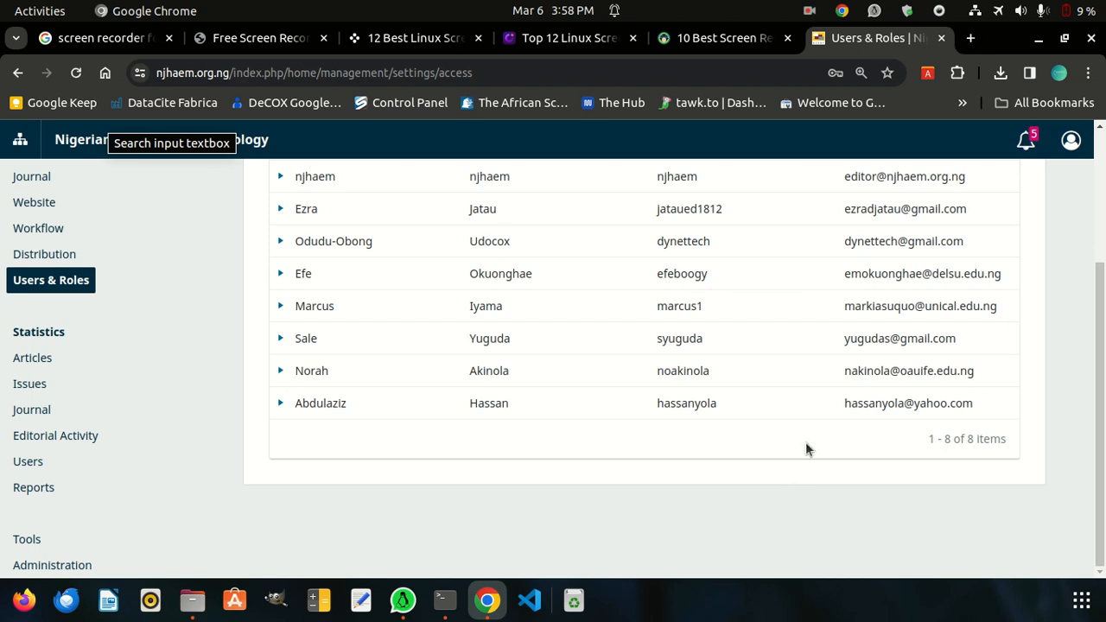
pyautogui.click(810, 15)
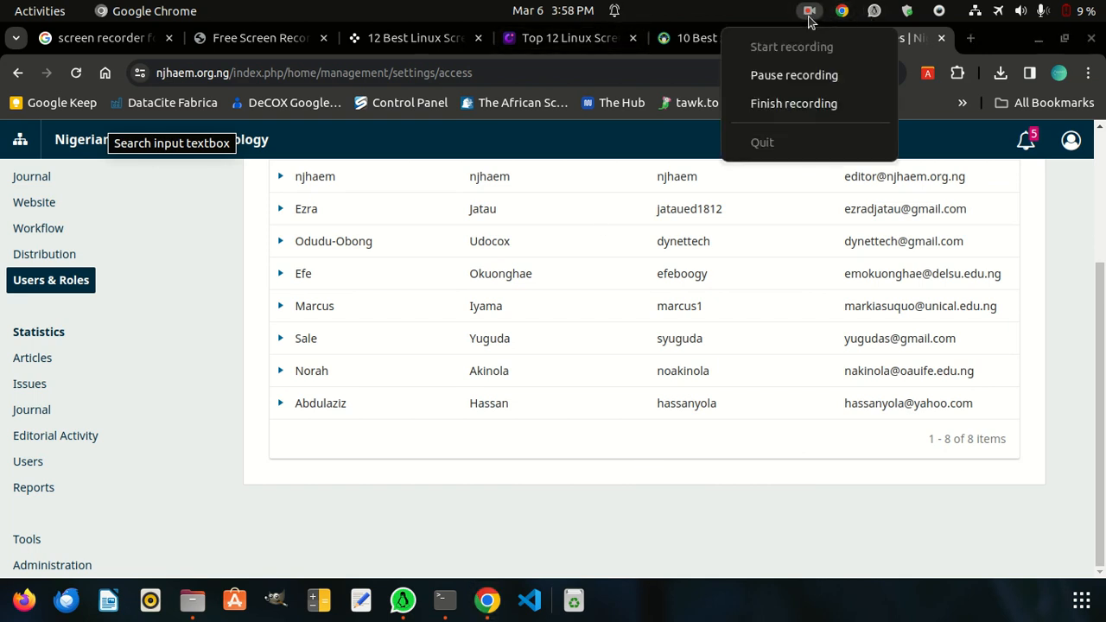